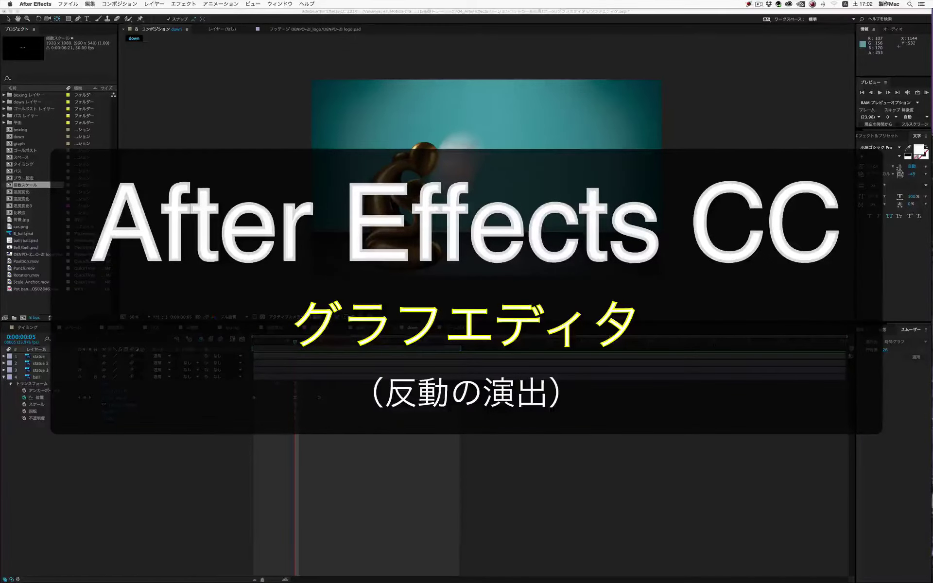
- Scrub through the opening frames to watch the ball fly toward the statue
left_click(262, 343)
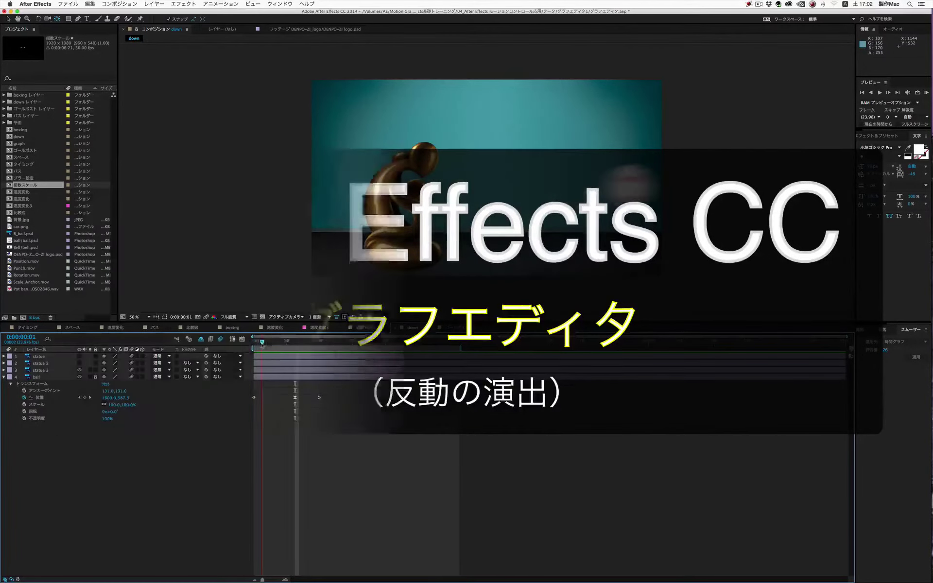
left_click_drag(262, 343, 309, 348)
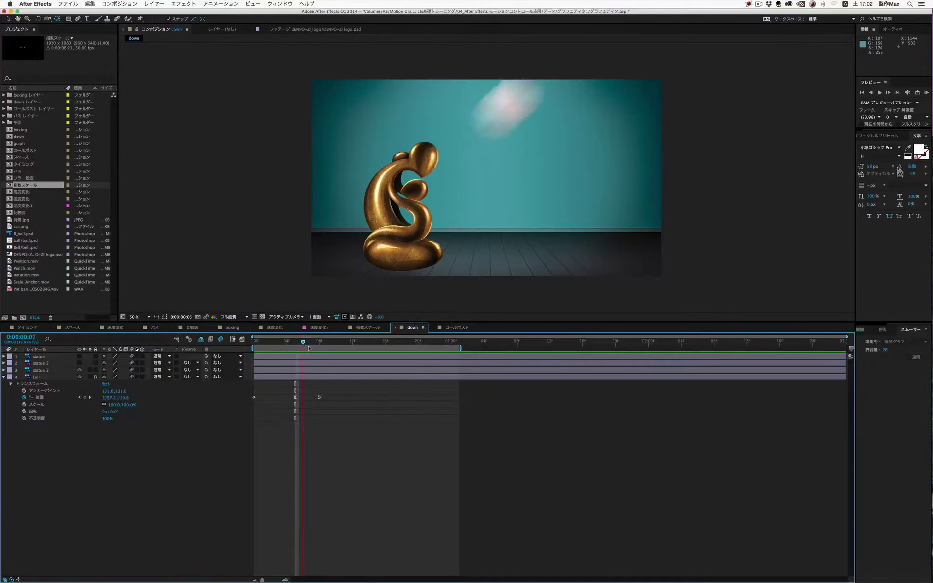
left_click_drag(309, 348, 253, 348)
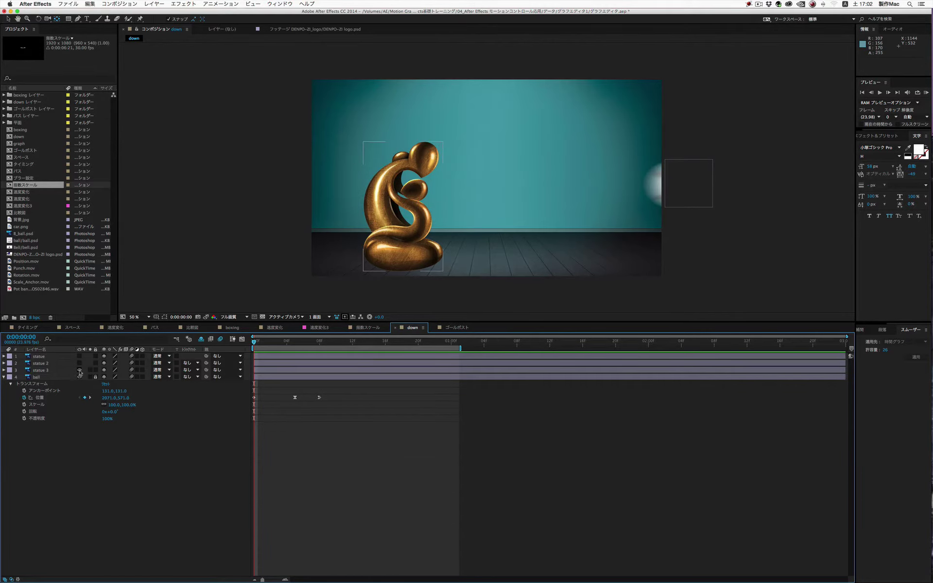
- Hide the first statue and show statue 2 with its Transform expanded, then go to frame 5
left_click(80, 370)
left_click(40, 364)
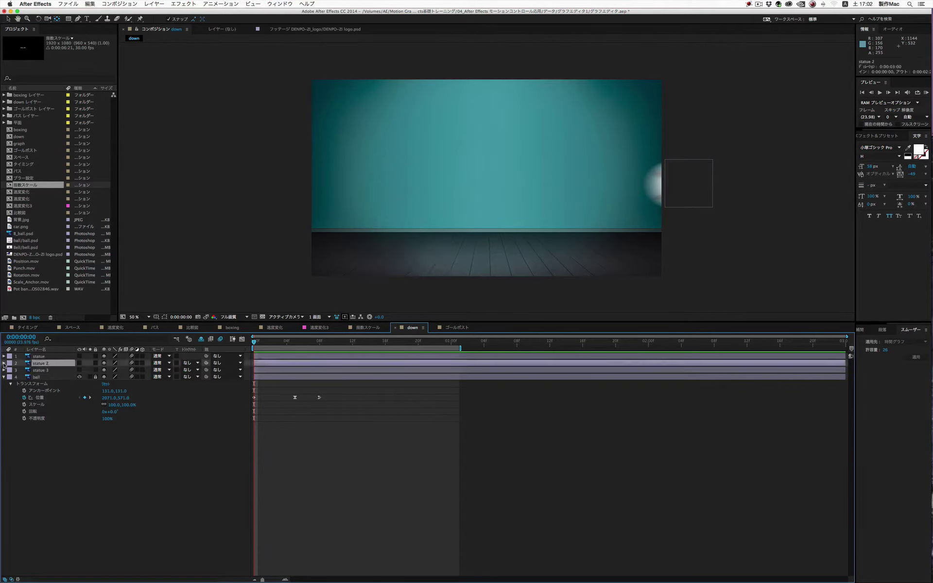
left_click(4, 363)
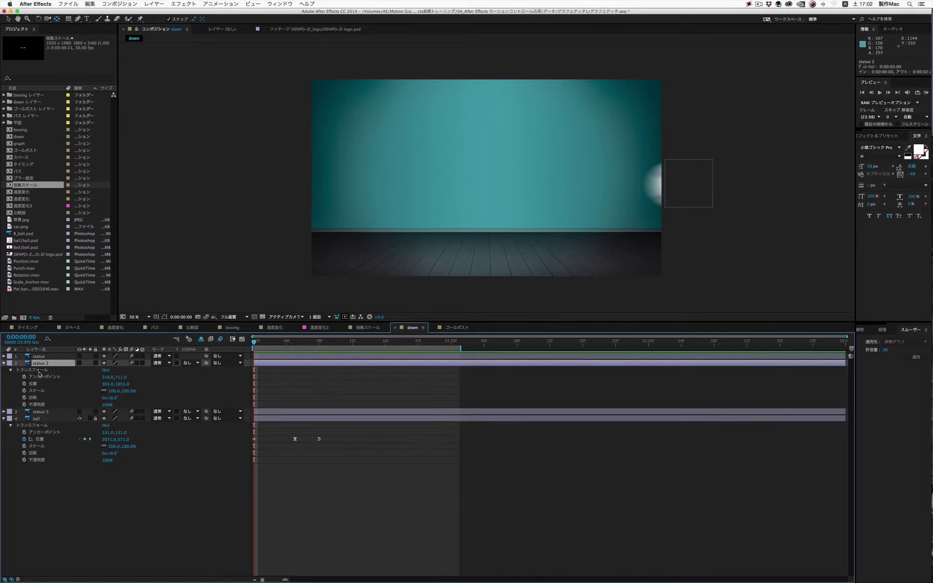
left_click(79, 363)
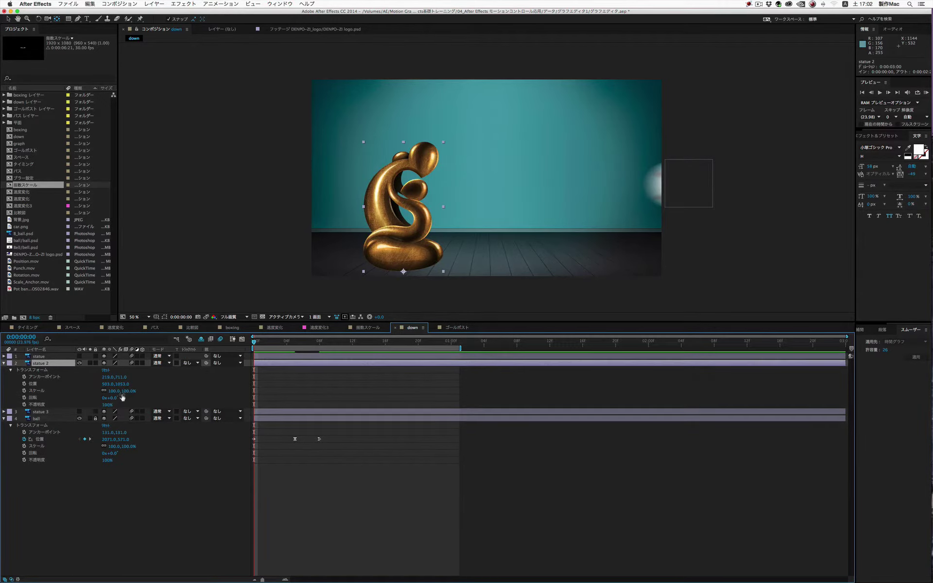
left_click_drag(115, 398, 116, 397)
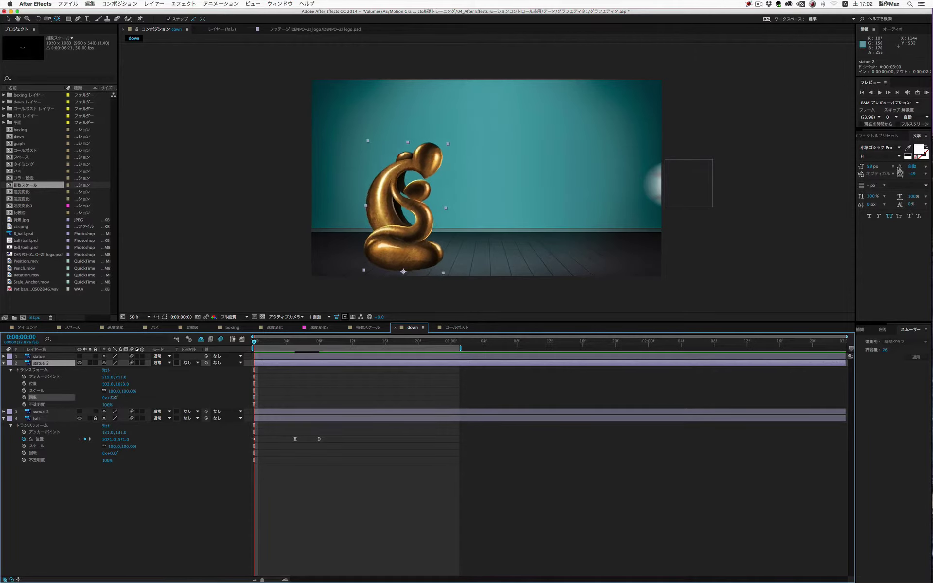
key("super+z")
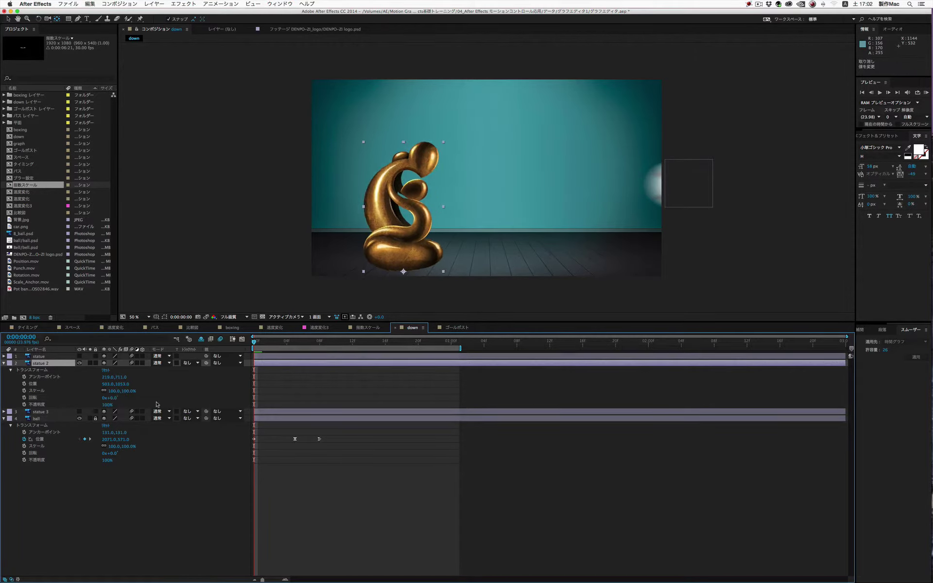
left_click(46, 364)
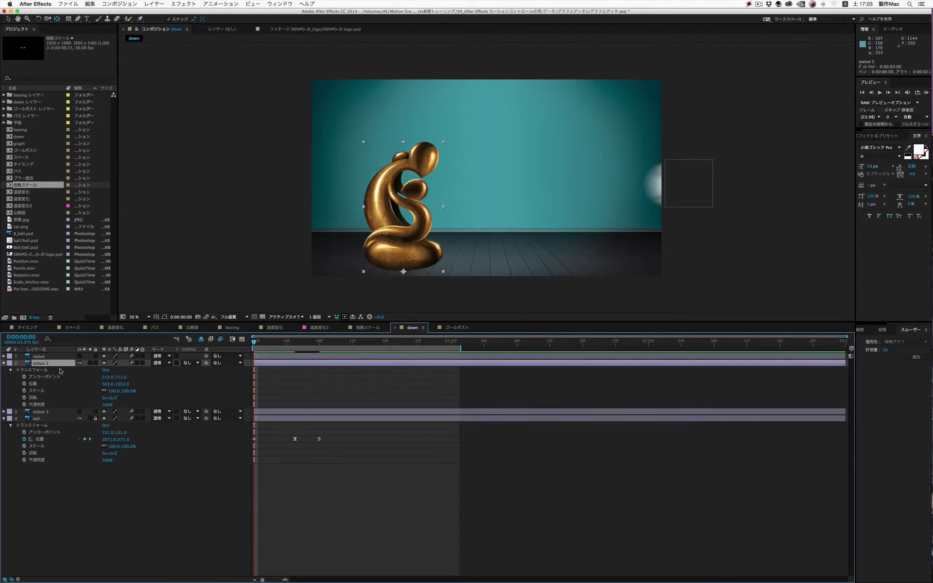
left_click_drag(258, 345, 294, 346)
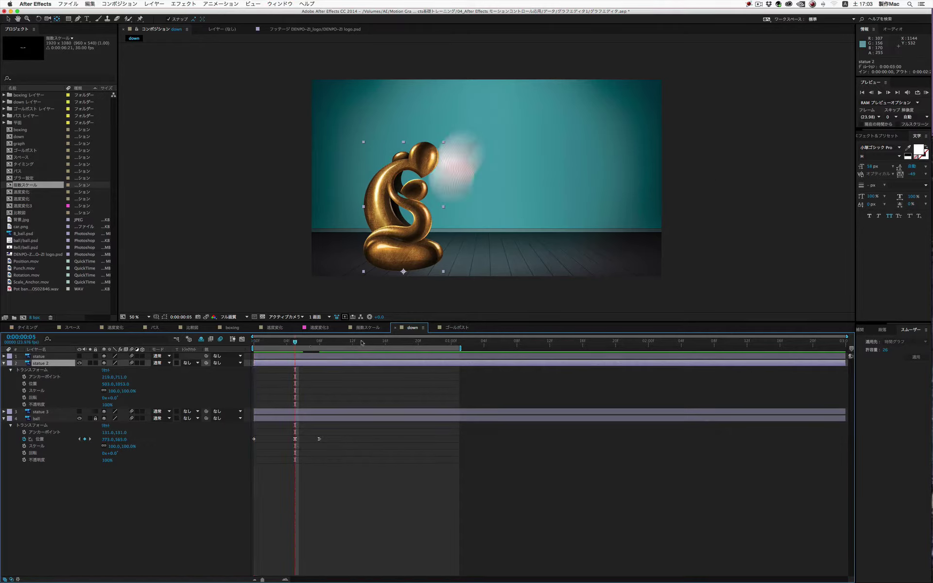
- Open the Wiggler panel and return to frame 5, the moment of impact
left_click(290, 3)
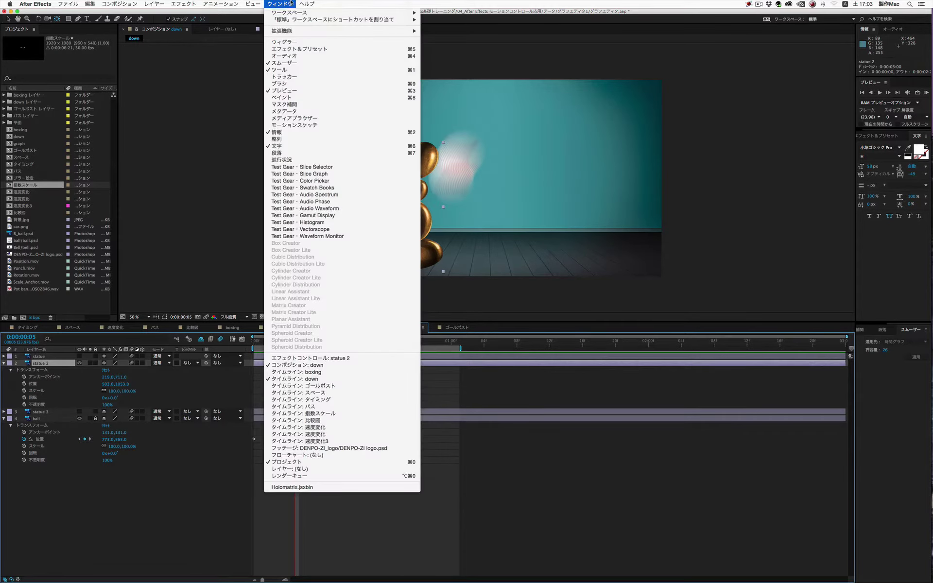
left_click(293, 41)
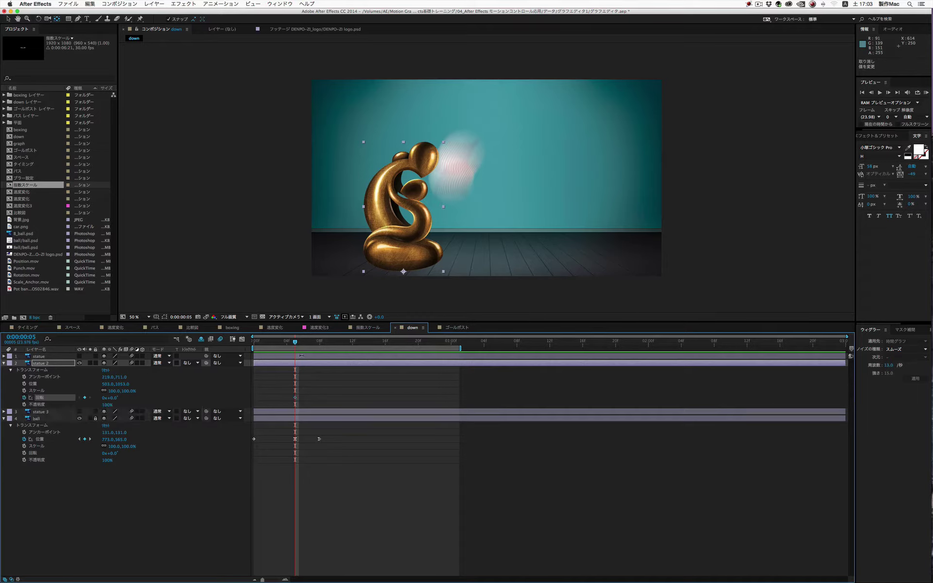
left_click_drag(296, 341, 319, 344)
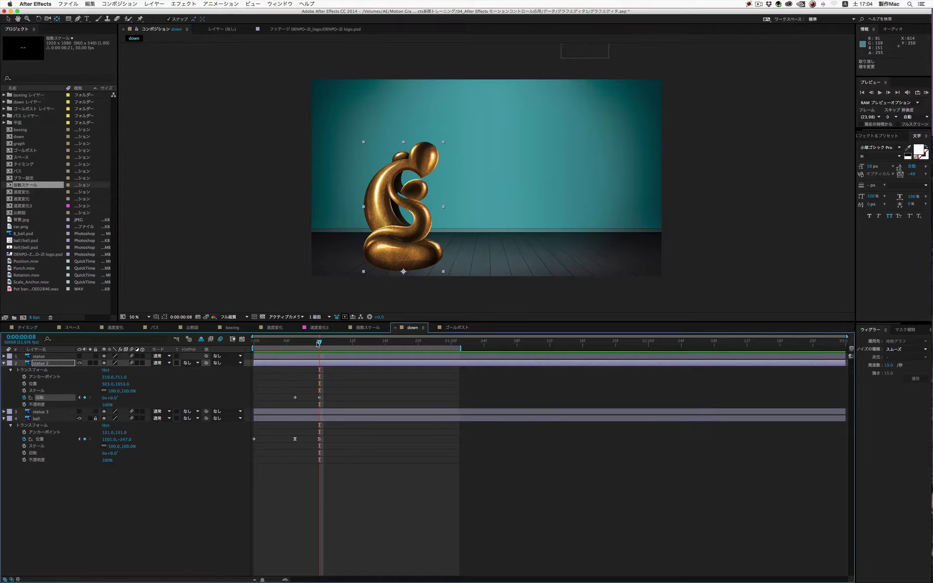
mouse_move(317, 344)
left_mouse_down()
mouse_move(295, 346)
mouse_move(303, 346)
left_mouse_up()
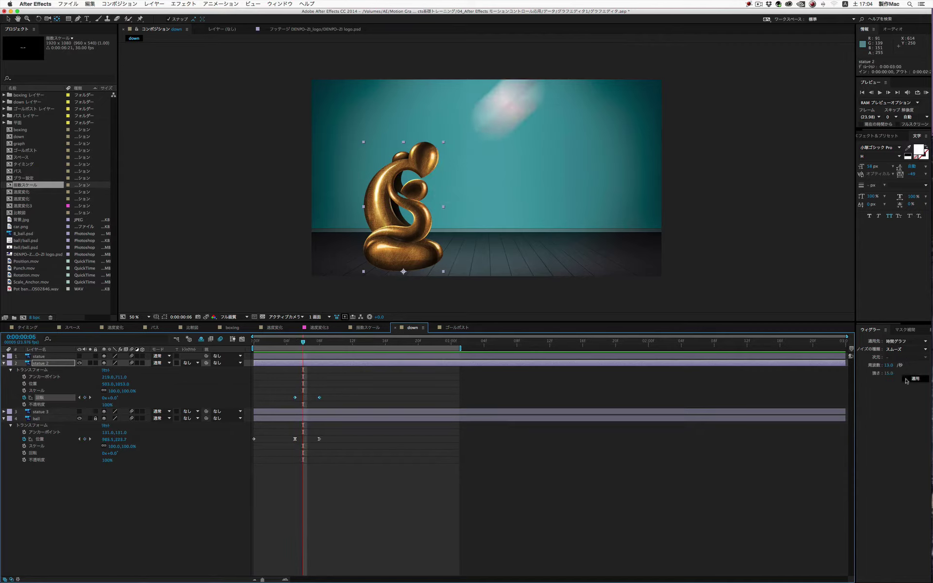
- Apply a wiggle of frequency 30 per second to statue 2's rotation
left_click(887, 365)
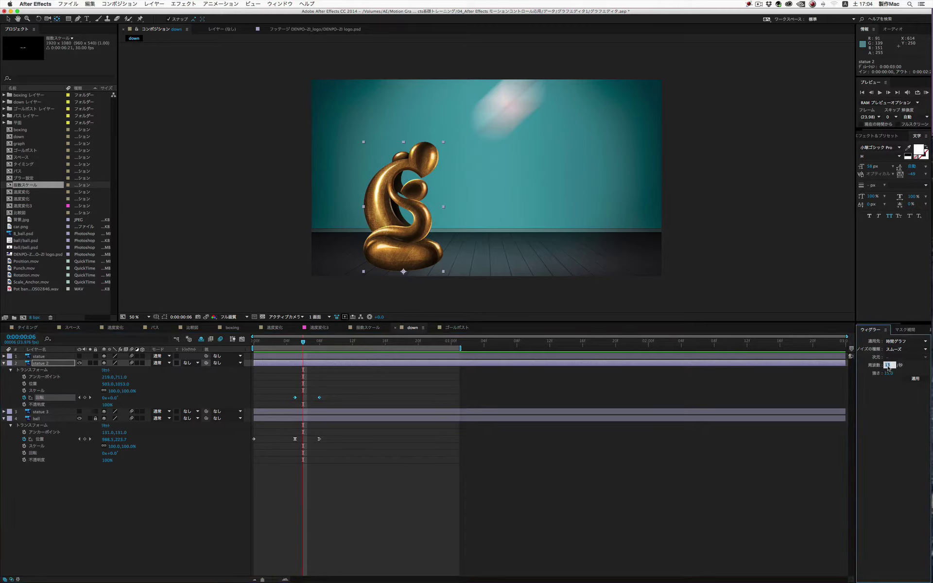
type("3")
key("Return")
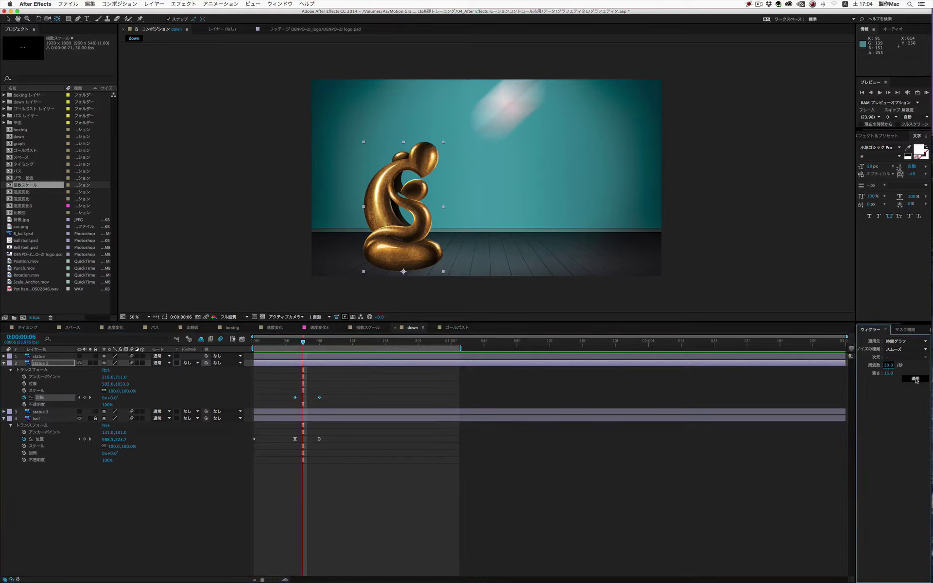
left_click(914, 378)
left_click(300, 345)
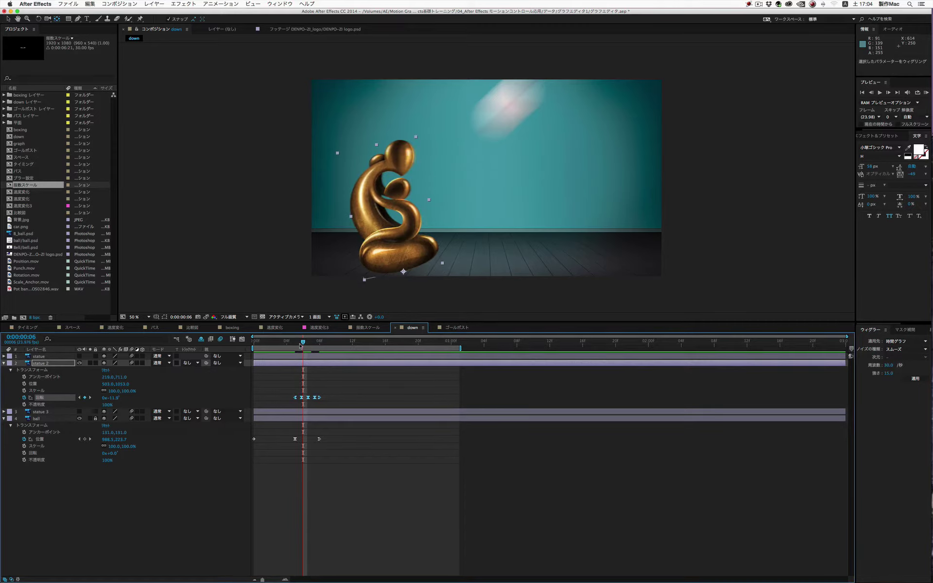
left_click(298, 346)
left_click_drag(299, 346, 297, 346)
left_click(297, 346)
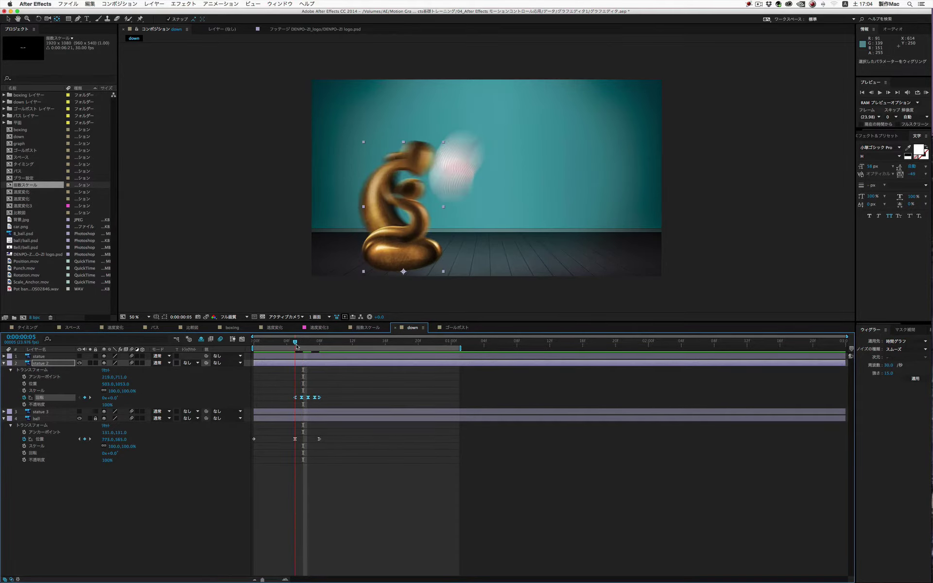
key("space")
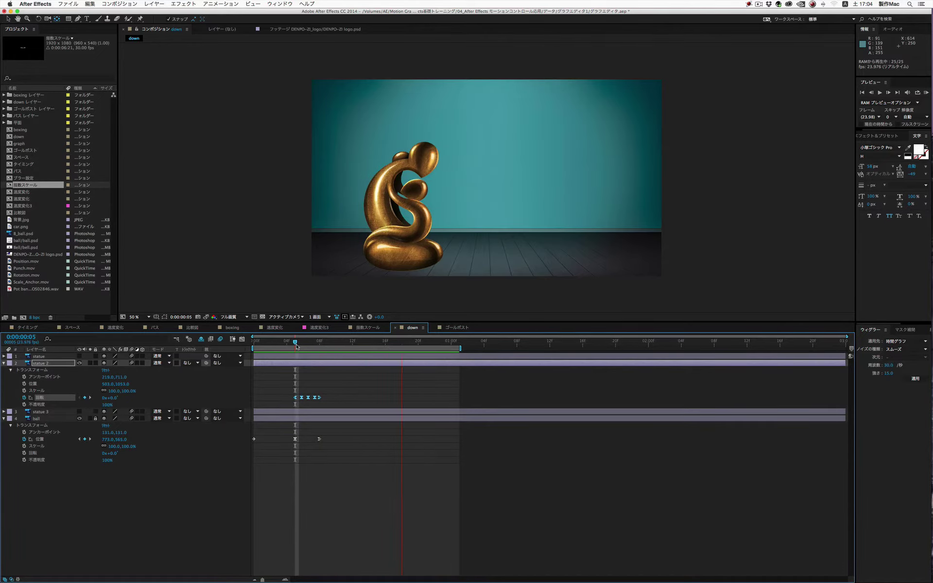
left_click(297, 345)
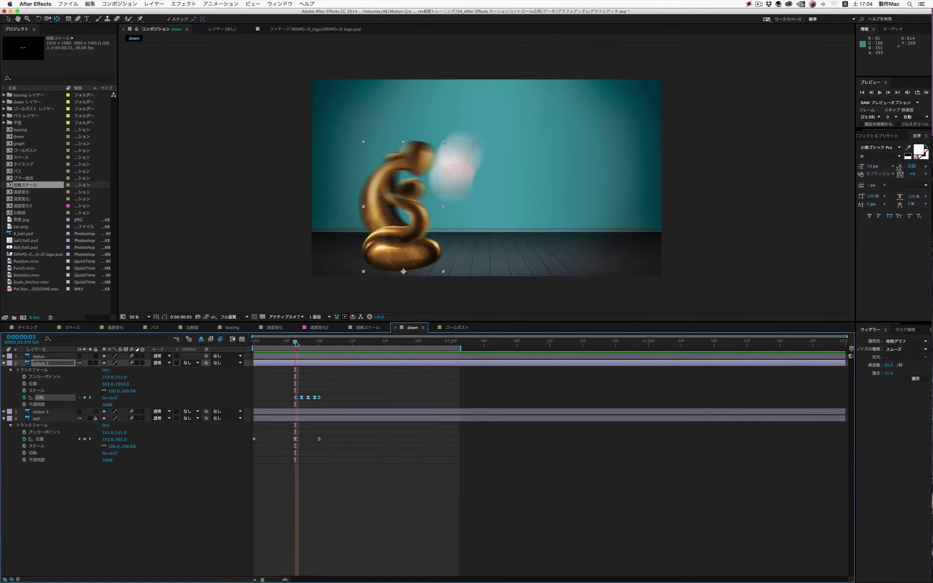
- Show statue 2's rotation in the Graph Editor, fit it, and pull the upper speed keyframe lower
left_click(241, 339)
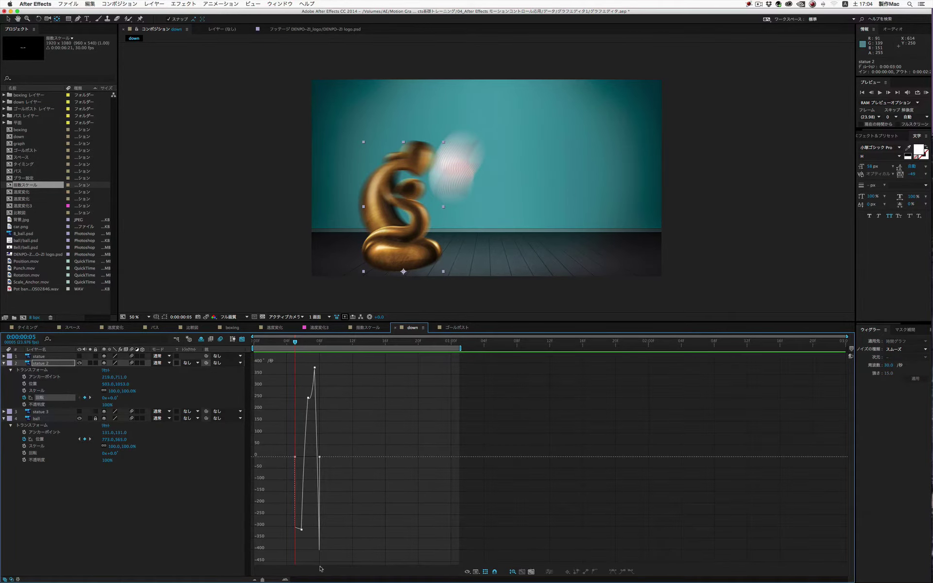
left_click(534, 572)
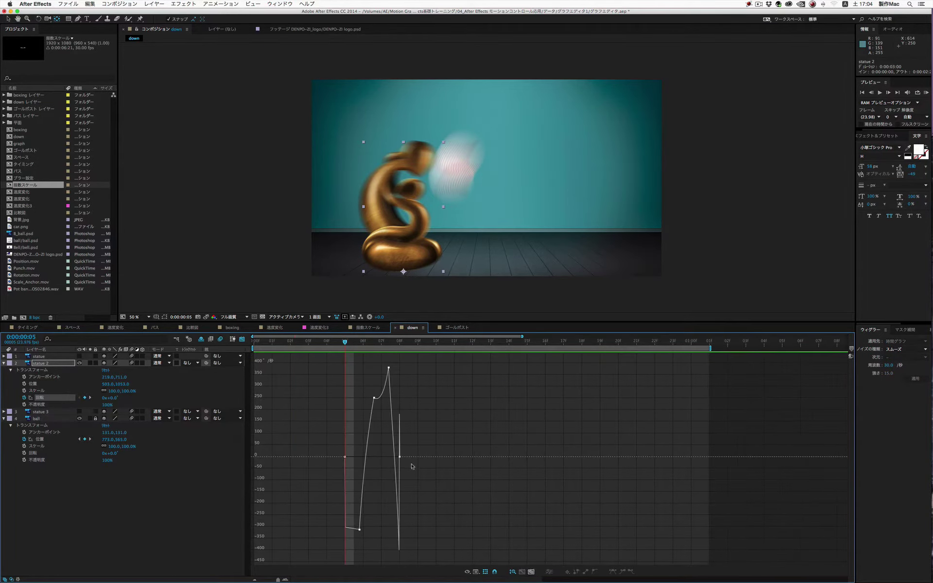
left_click(360, 529)
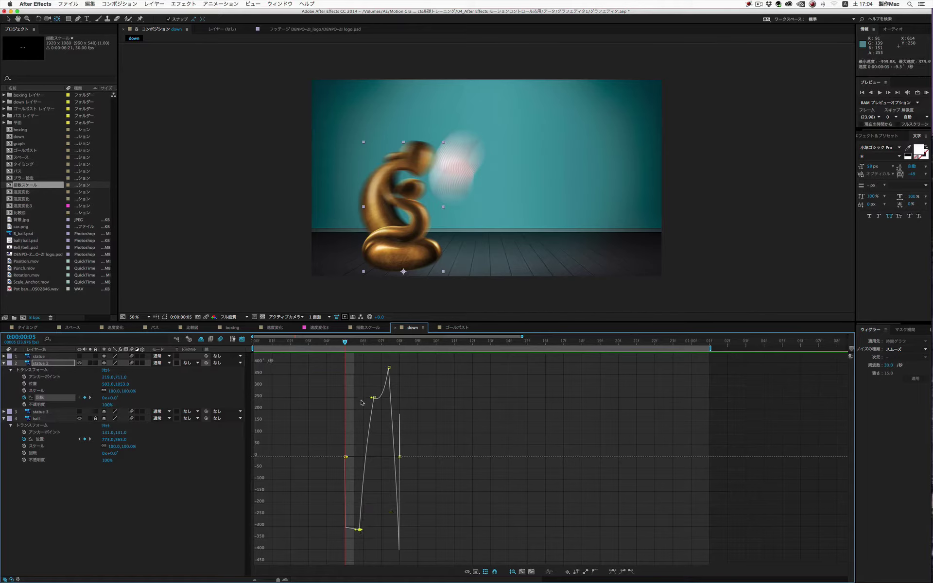
left_click_drag(375, 400, 372, 421)
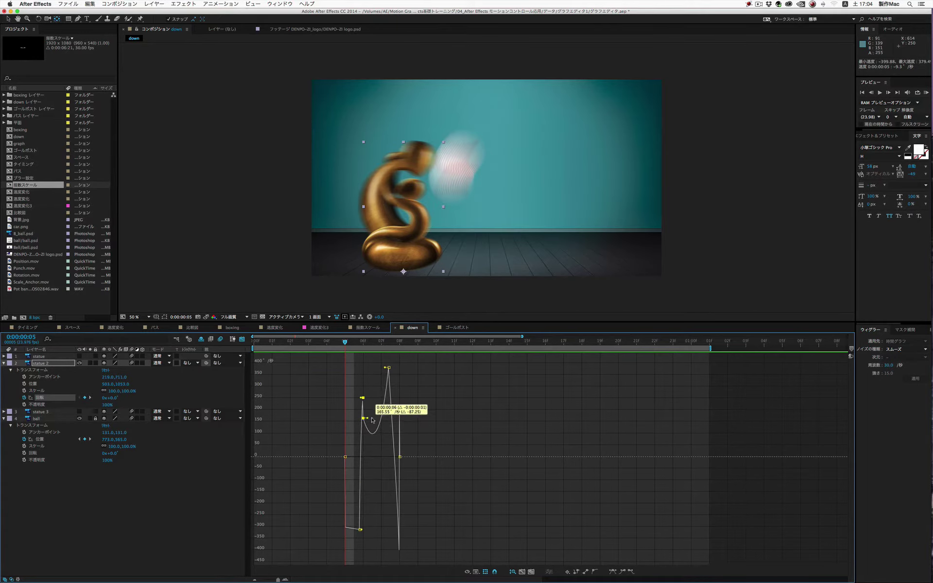
- Widen the peak speed keyframe's incoming influence and preview the recoil
left_click_drag(347, 346, 365, 347)
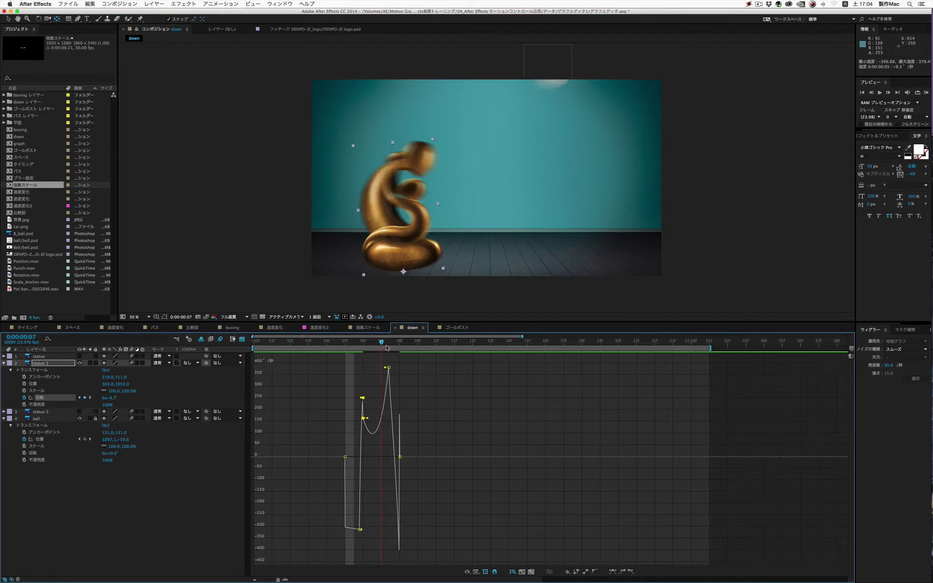
left_click(384, 347)
left_click(387, 368)
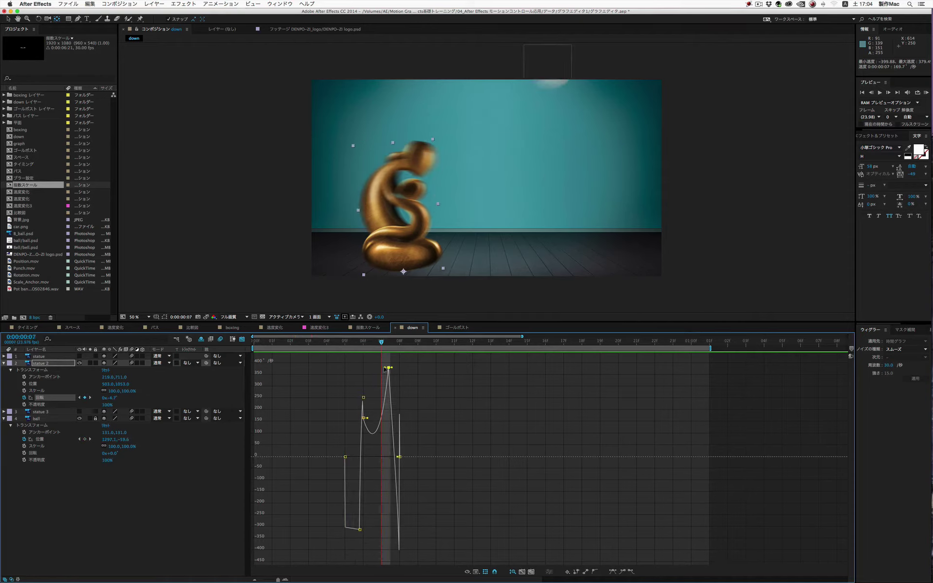
left_click_drag(385, 368, 382, 367)
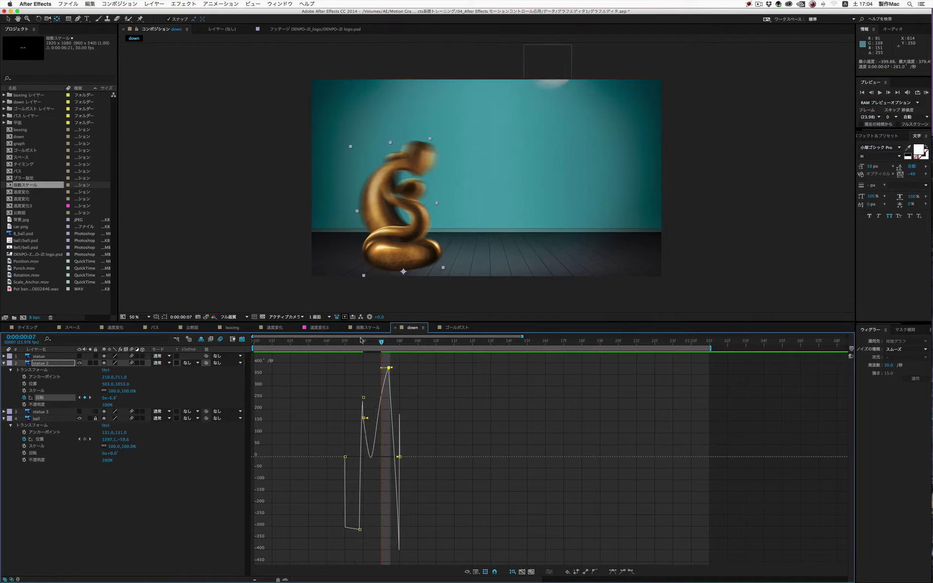
key("space")
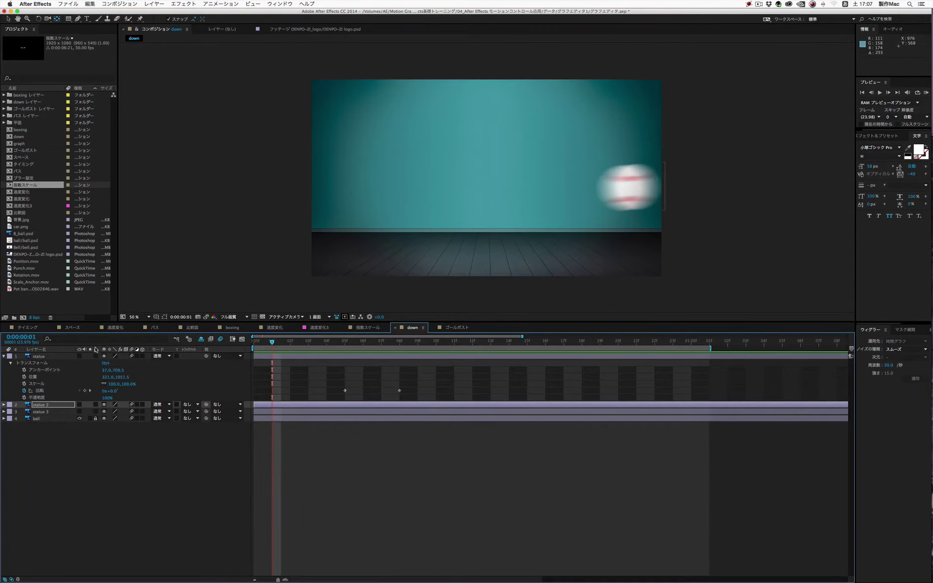
- Turn the statue layer back on and scrub from frame 5 through its topple to about one second
left_click(79, 356)
mouse_move(272, 342)
left_mouse_down()
mouse_move(349, 346)
mouse_move(323, 346)
left_mouse_up()
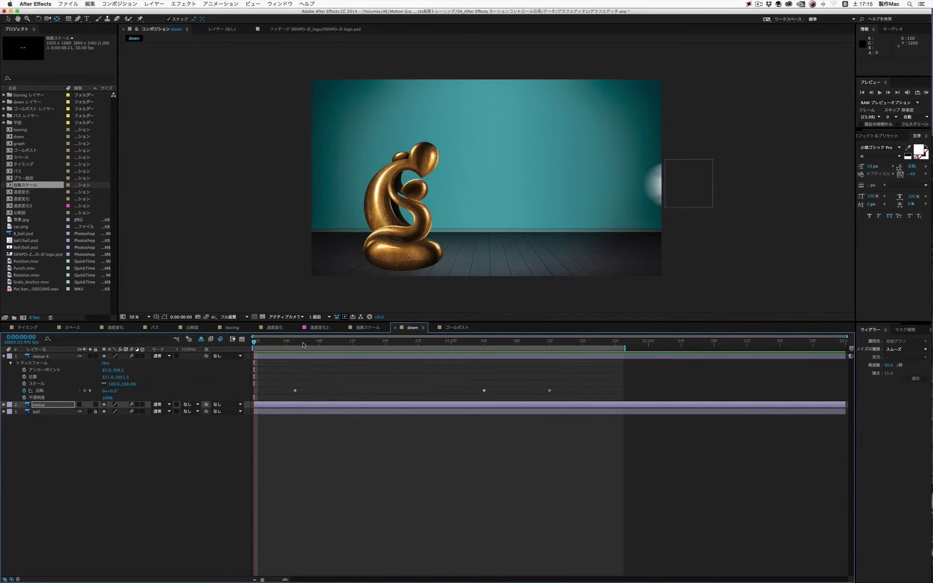
left_click(299, 344)
left_click_drag(299, 345, 456, 346)
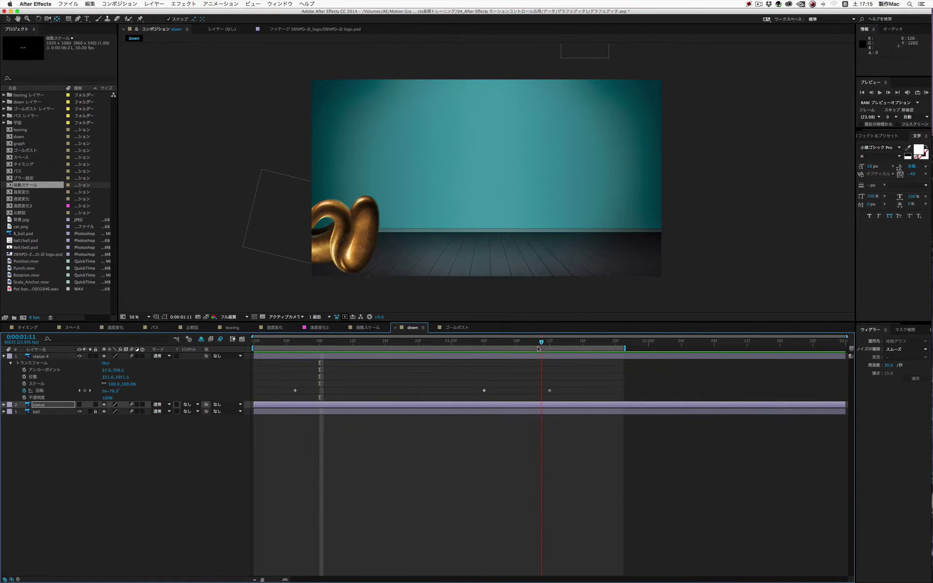
mouse_move(457, 345)
left_mouse_down()
mouse_move(491, 352)
mouse_move(351, 351)
mouse_move(361, 350)
left_mouse_up()
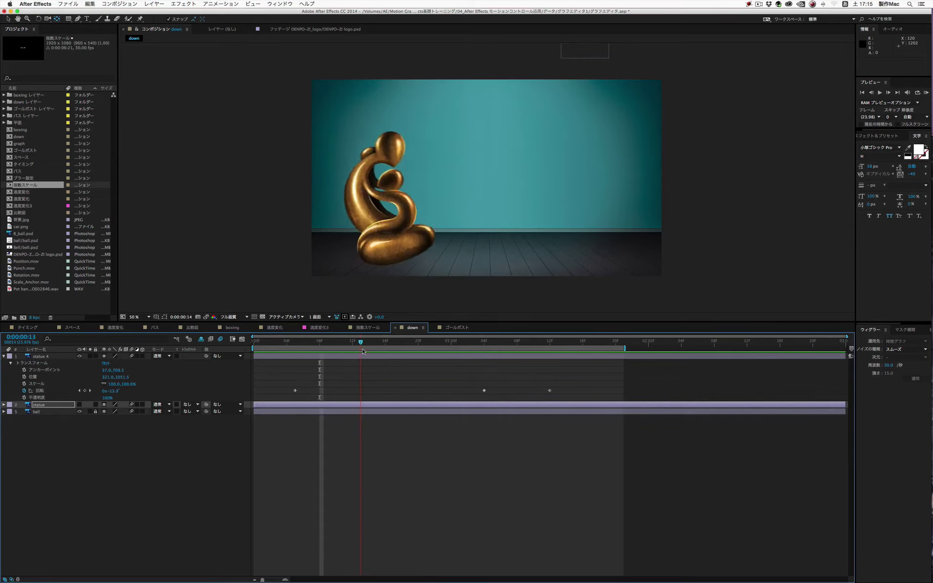
- In the Graph Editor, select statue 4's rotation keyframes and drag the first keyframe's handle down for a sharp jolt
left_click(38, 391)
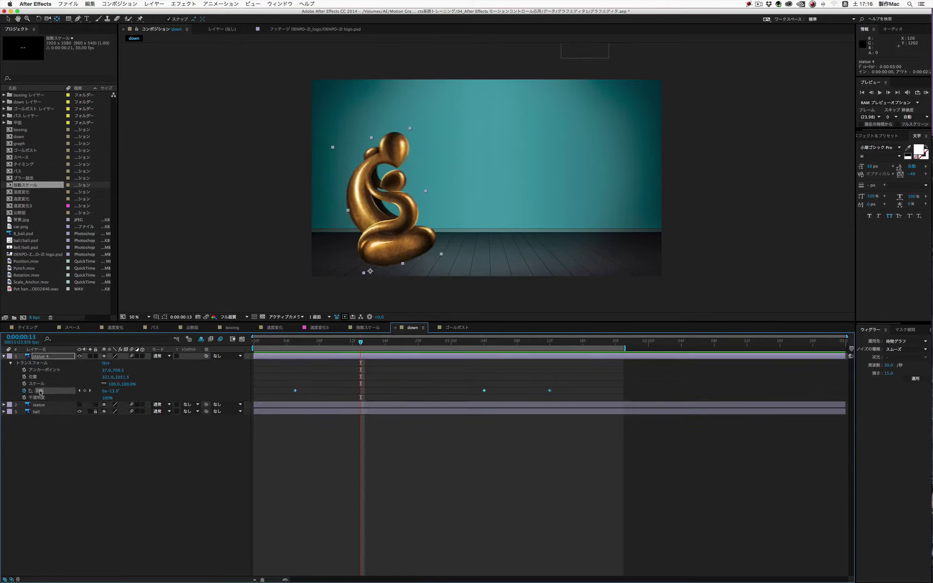
left_click(241, 340)
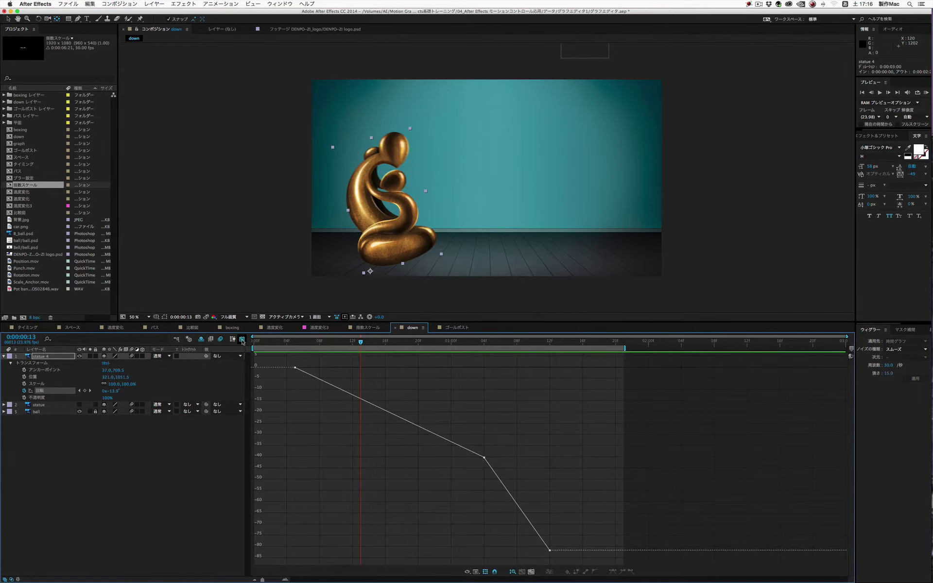
left_click(303, 368)
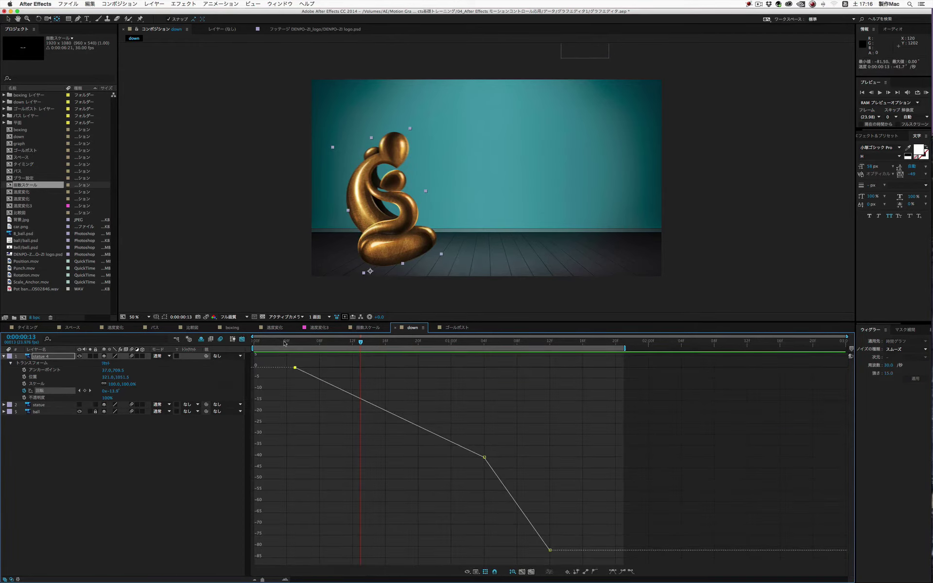
left_click_drag(285, 343, 295, 343)
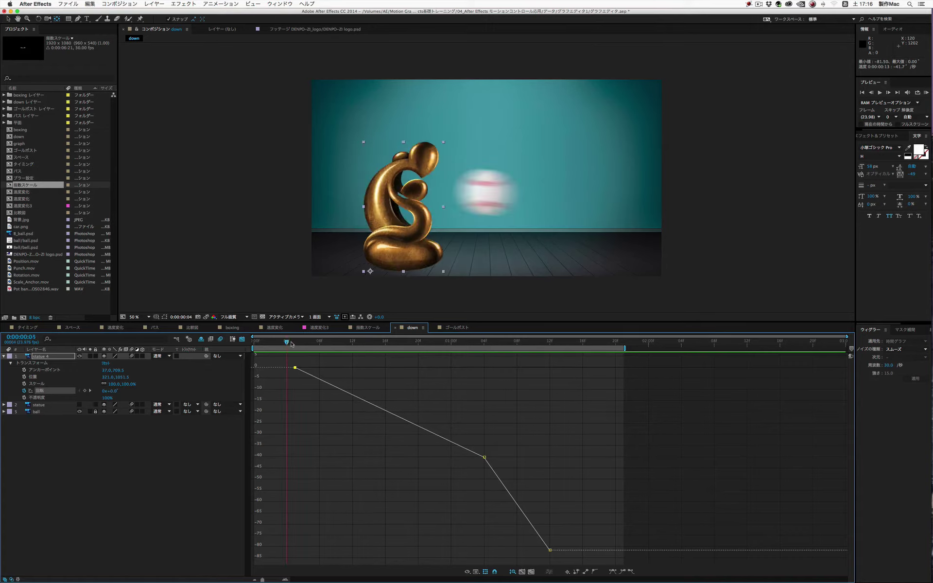
left_click(480, 576)
left_click(350, 498)
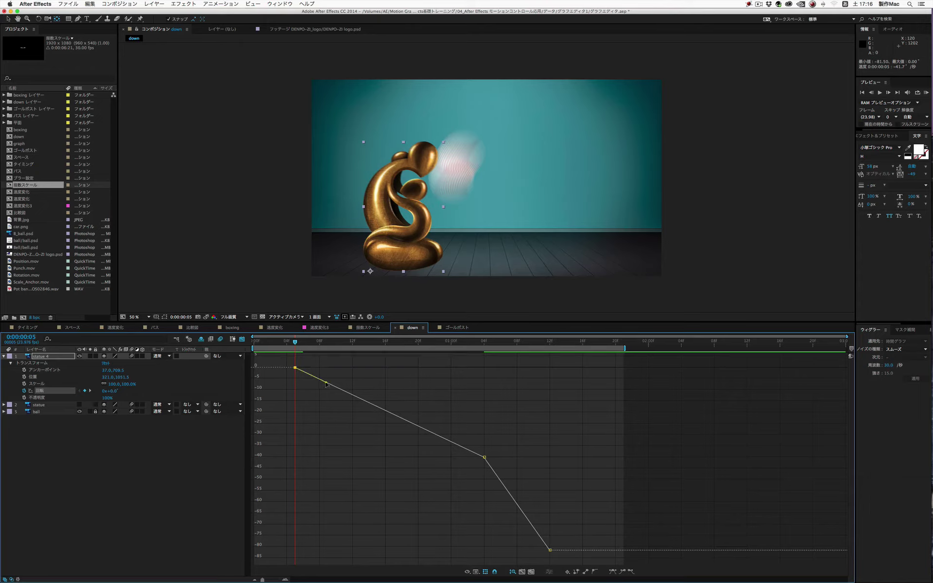
left_click_drag(326, 384, 296, 452)
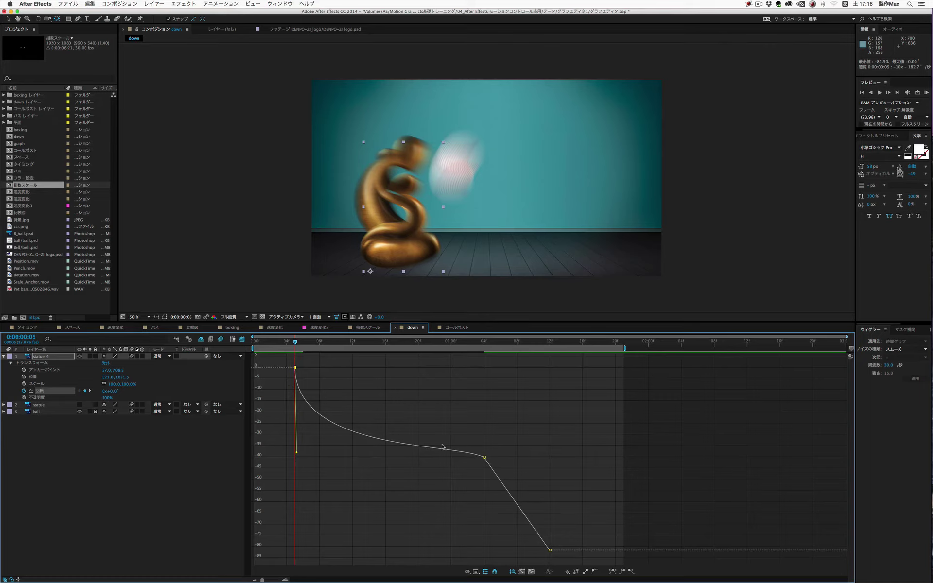
- Convert the middle rotation keyframe to Bezier, shape its handle to linger near −40°, and preview
left_click(485, 457)
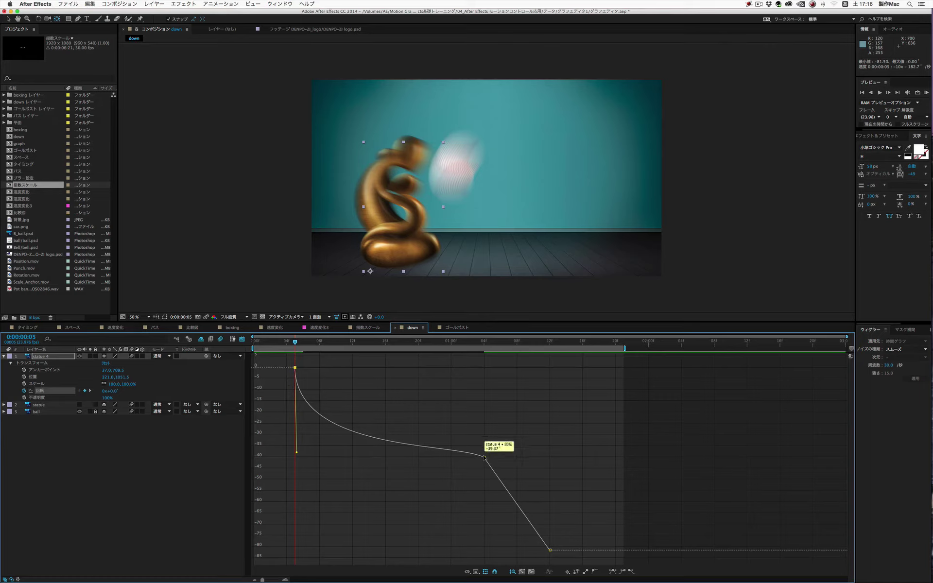
left_click(595, 572)
left_click_drag(456, 440, 339, 449)
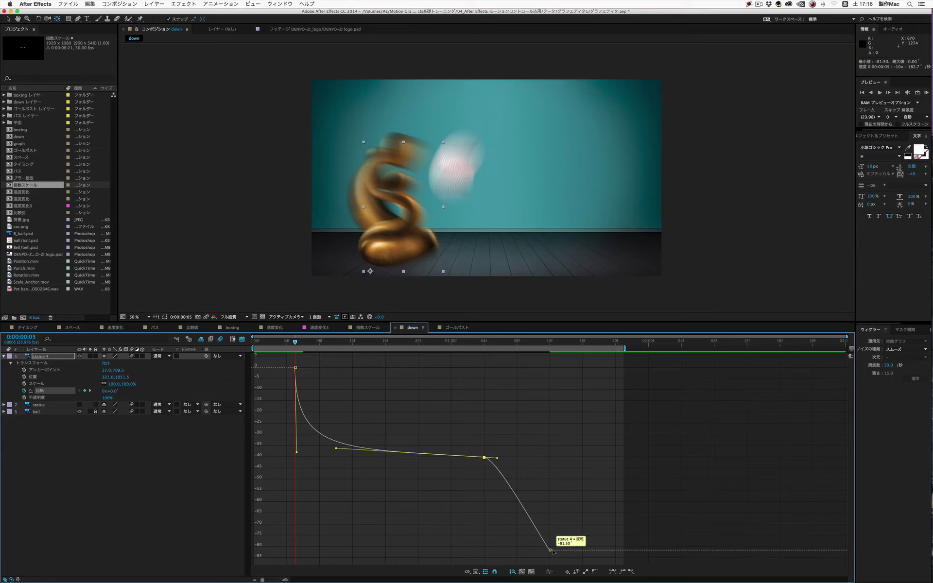
key("space")
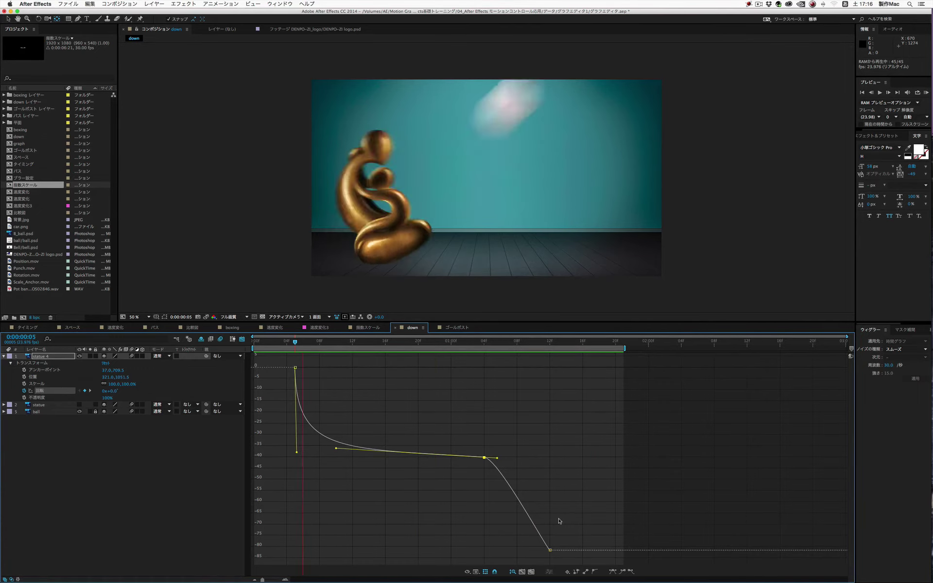
key("space")
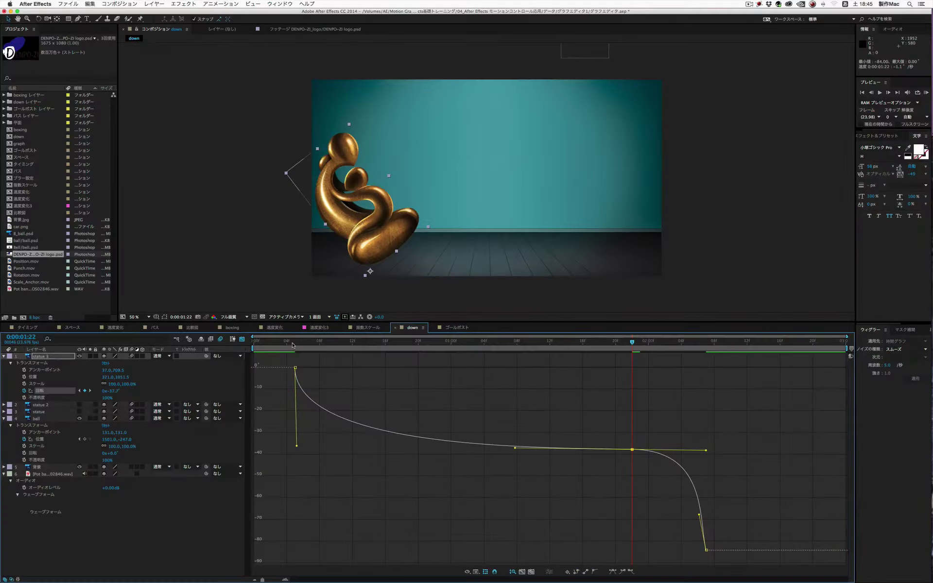
- Scrub from about 1:00 to 2:06 to check the statue holding near −40° then plunging
left_click_drag(375, 348, 550, 353)
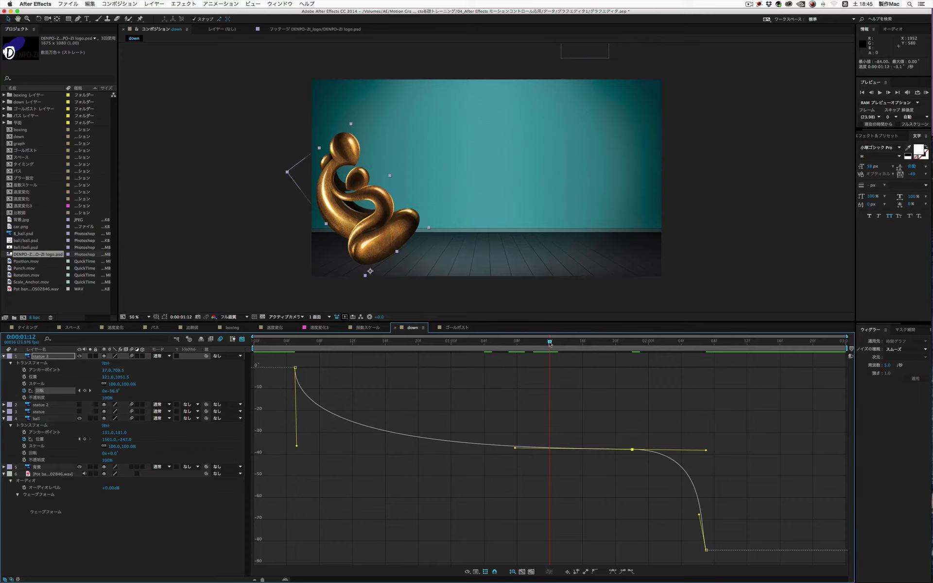
mouse_move(549, 344)
left_mouse_down()
mouse_move(756, 358)
mouse_move(451, 347)
left_mouse_up()
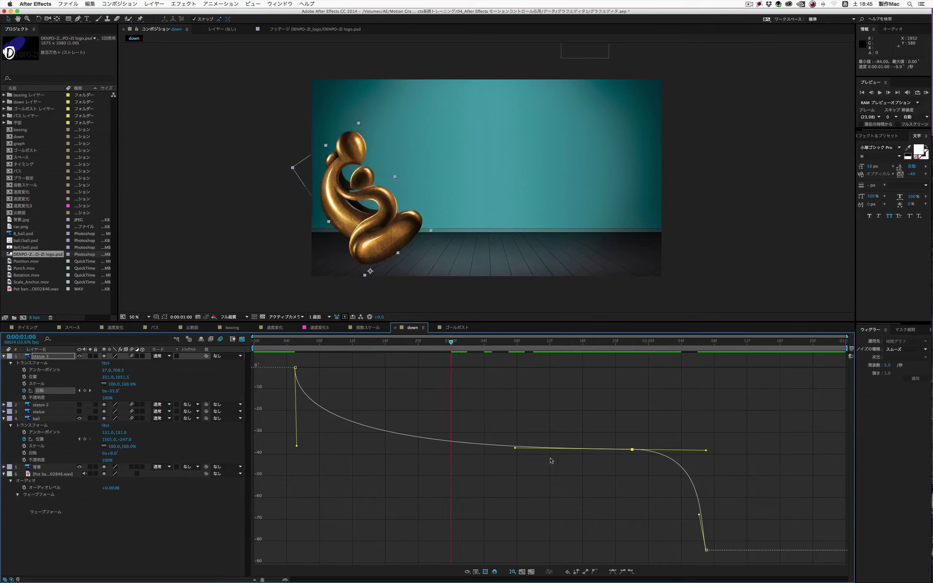
left_click(689, 348)
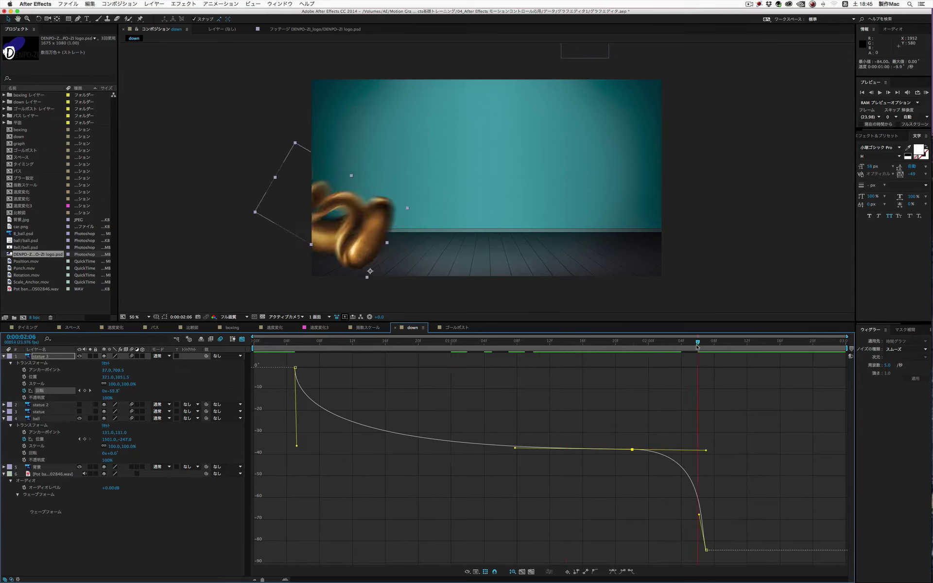
left_click(658, 346)
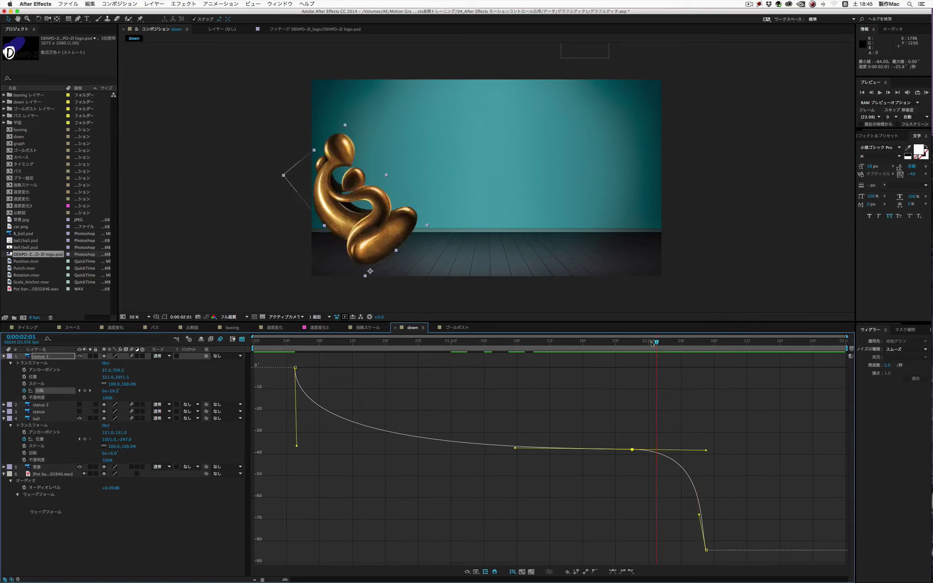
mouse_move(652, 343)
left_mouse_down()
mouse_move(698, 342)
mouse_move(655, 343)
left_mouse_up()
- Turn on Show Reference Graph to compare statue 4's rotation curve, then turn it off
left_click(476, 572)
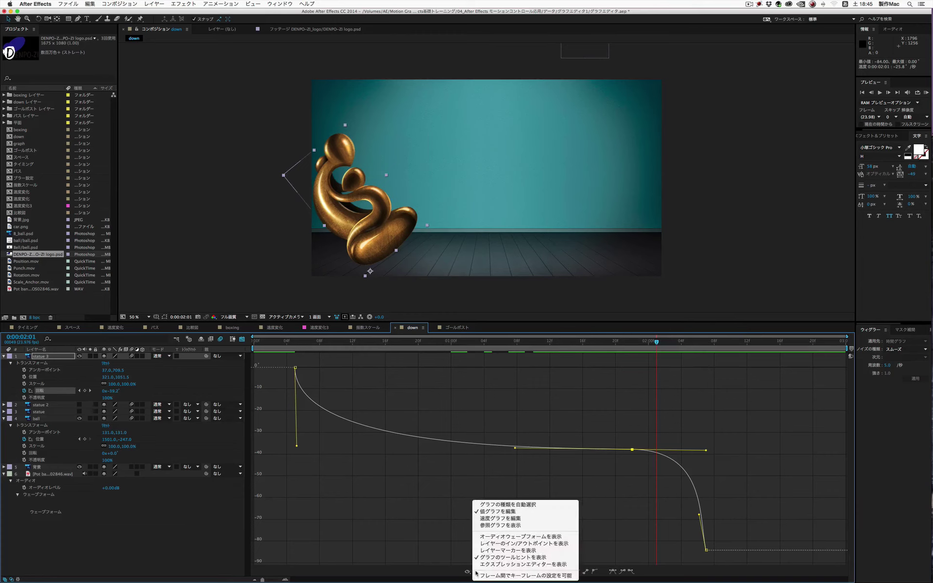
left_click(493, 526)
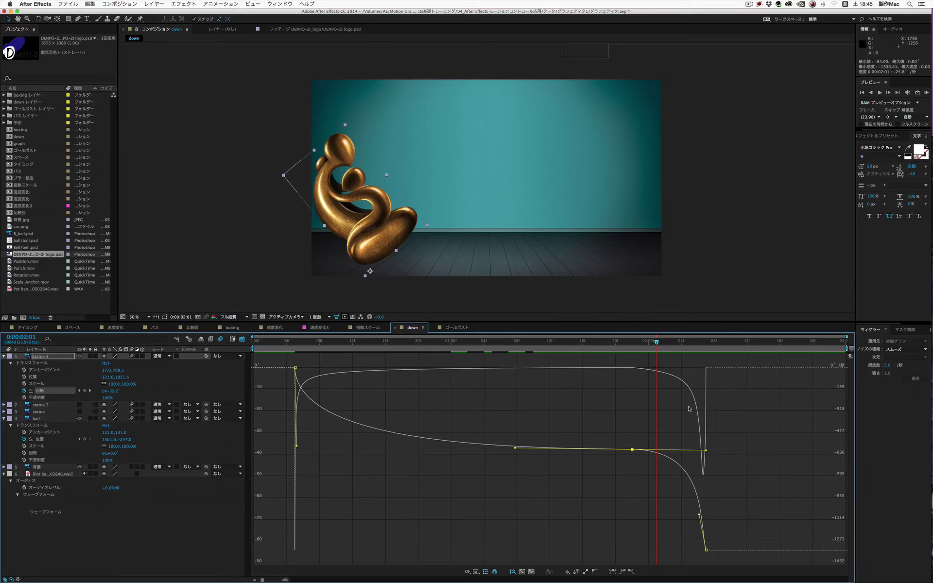
left_click(475, 572)
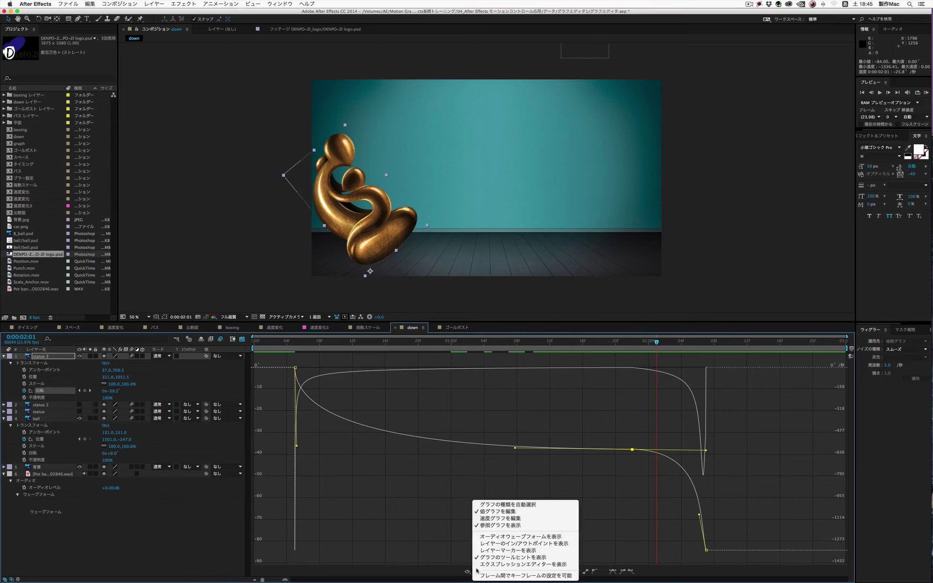
left_click(489, 525)
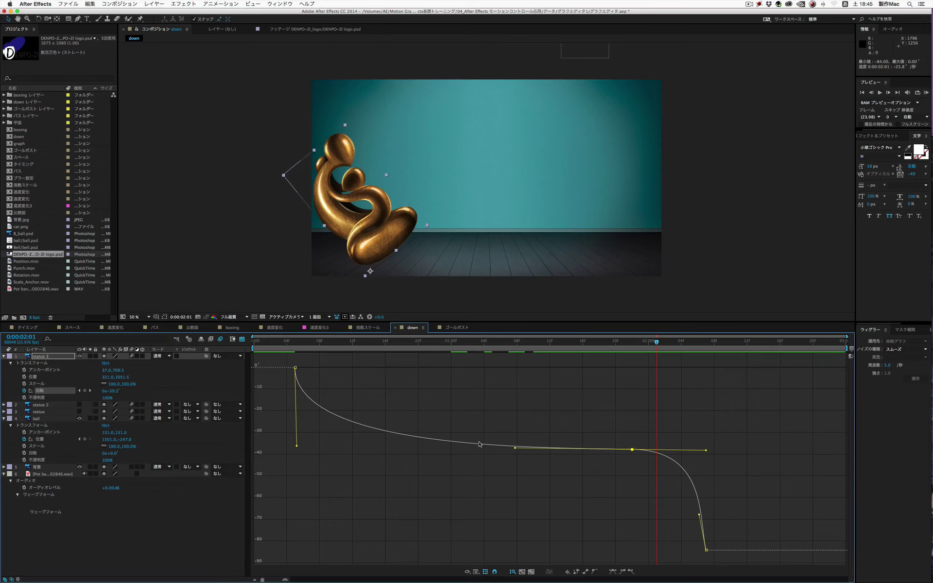
- Start a RAM preview of the whole composition with numpad 0
key("KP_0")
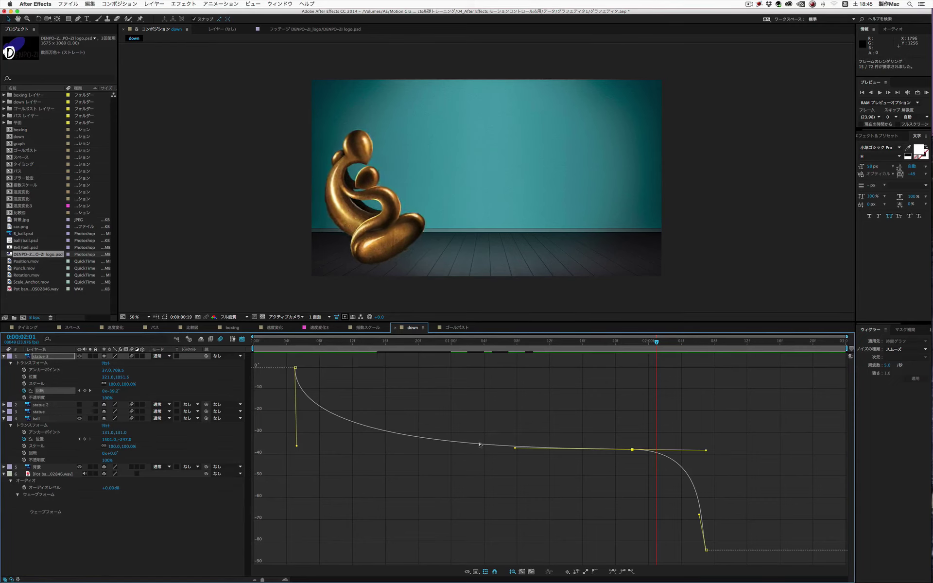